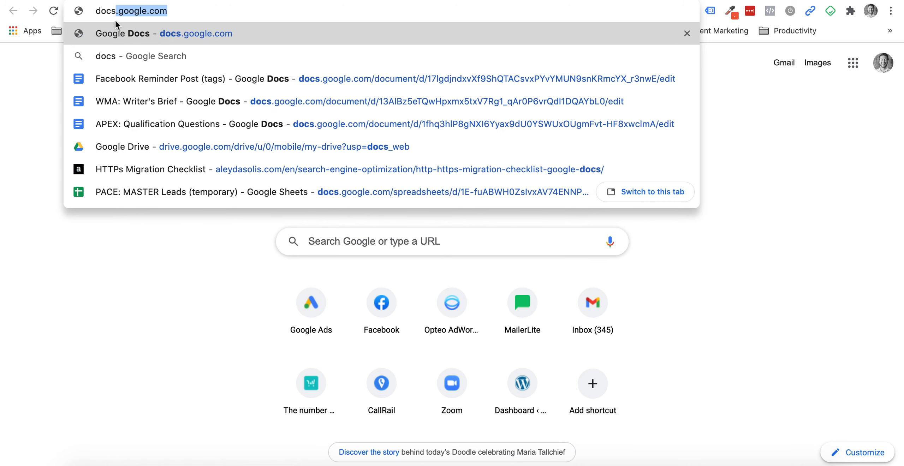
- Load docs.google.com in Chrome's address bar
{"action": "key", "text": "Return"}
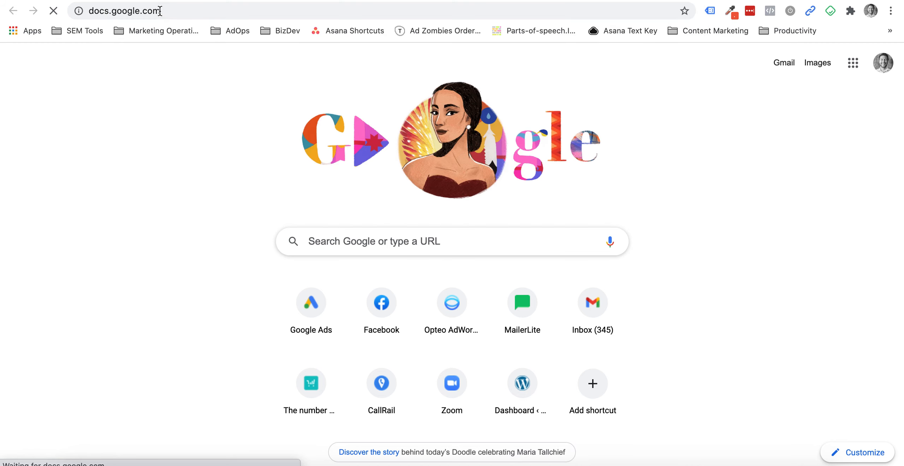
{"action": "left_click", "coordinate": [166, 9]}
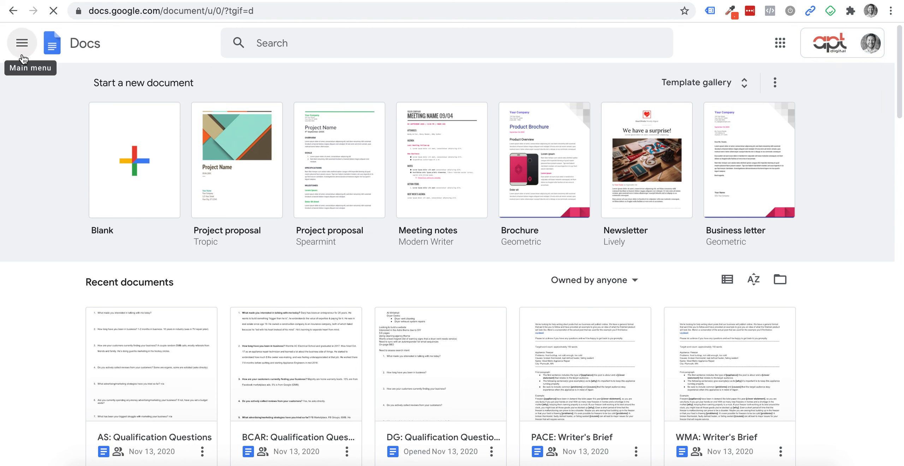
- Switch from Docs to Sheets through the app menu and start a blank spreadsheet
{"action": "left_click", "coordinate": [22, 43]}
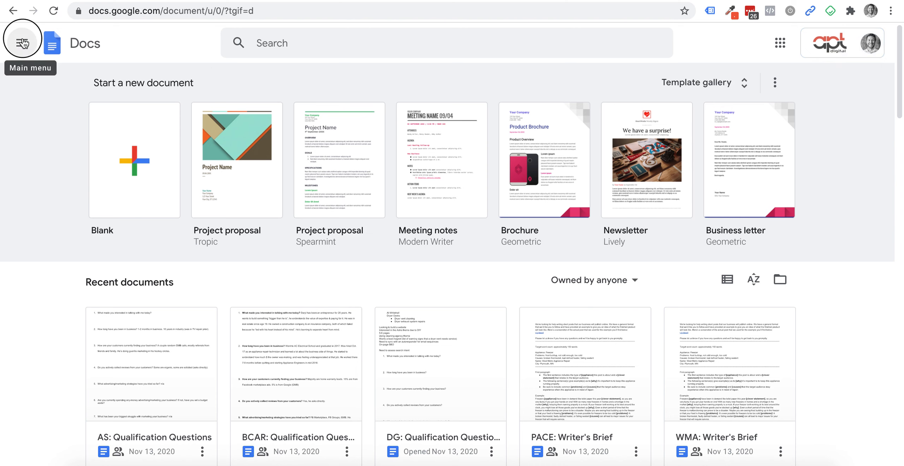
{"action": "left_click", "coordinate": [47, 105]}
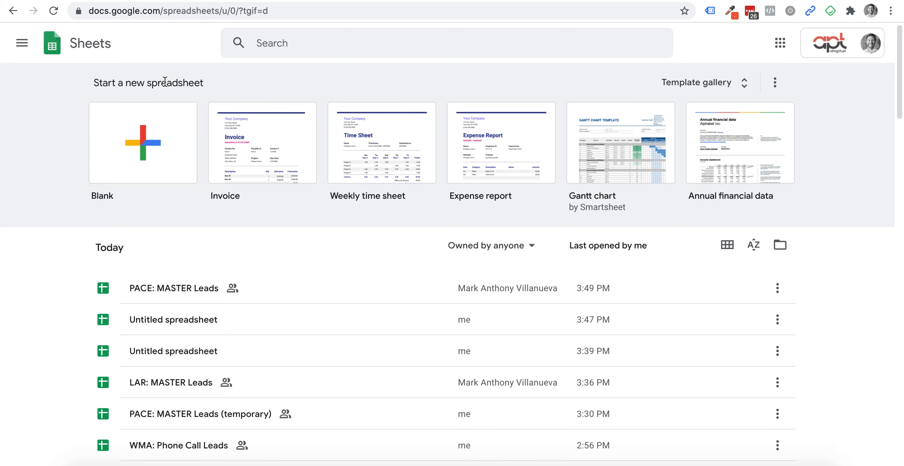
{"action": "left_click", "coordinate": [142, 140]}
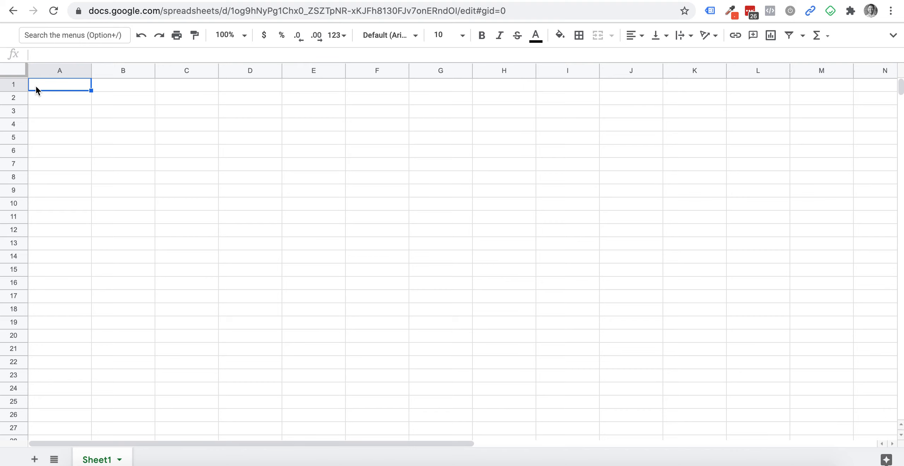
- Select the whole sheet and paste the copied customer table into it
{"action": "left_click", "coordinate": [15, 71]}
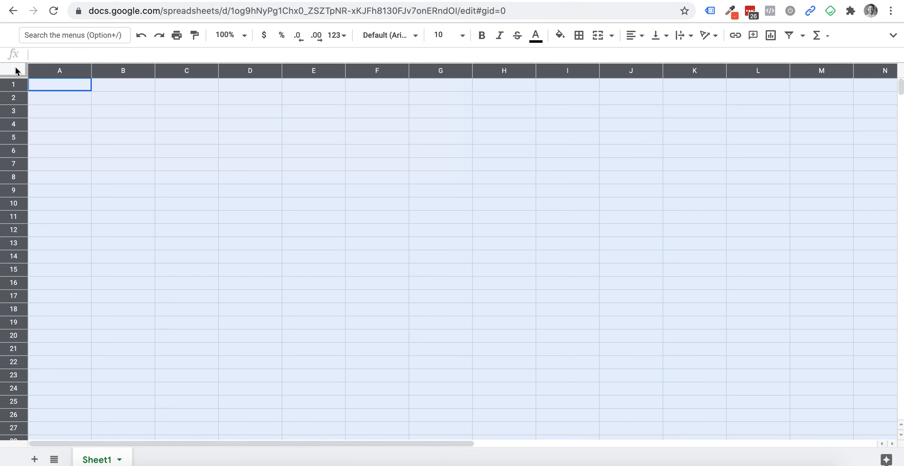
{"action": "right_click", "coordinate": [15, 70]}
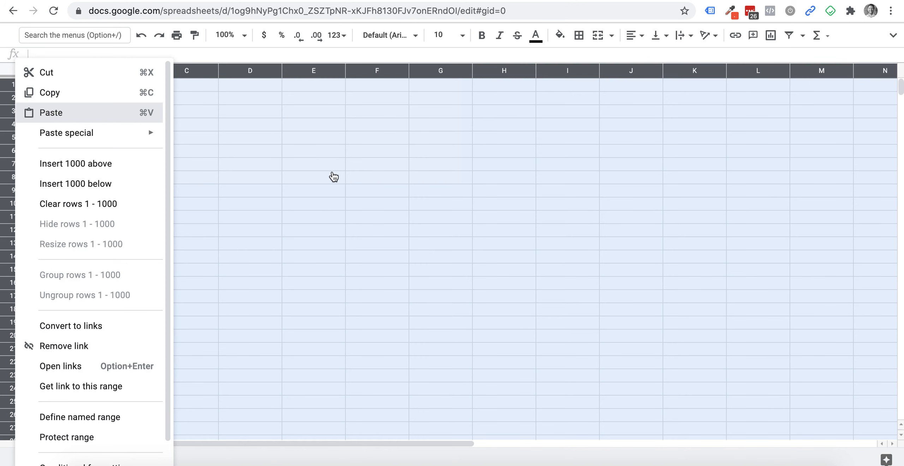
{"action": "key", "text": "super+v"}
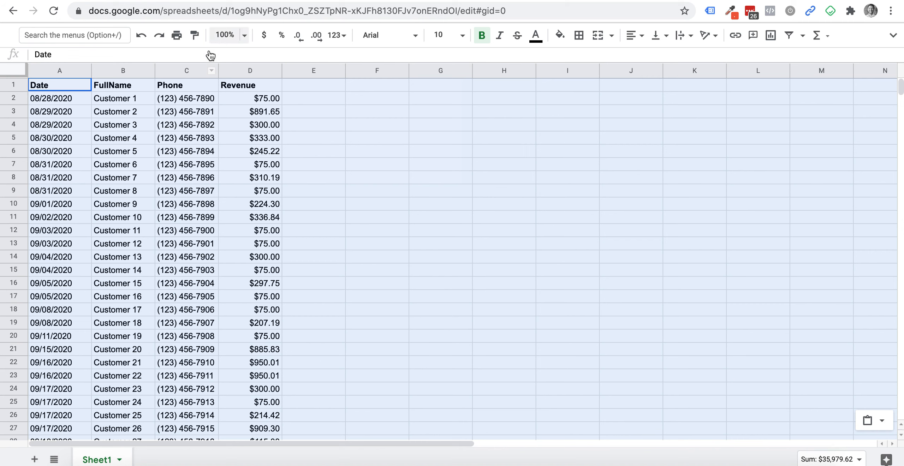
- Select the FullName, Phone, Revenue and Date columns to check counts and the Revenue sum
{"action": "left_click", "coordinate": [106, 99]}
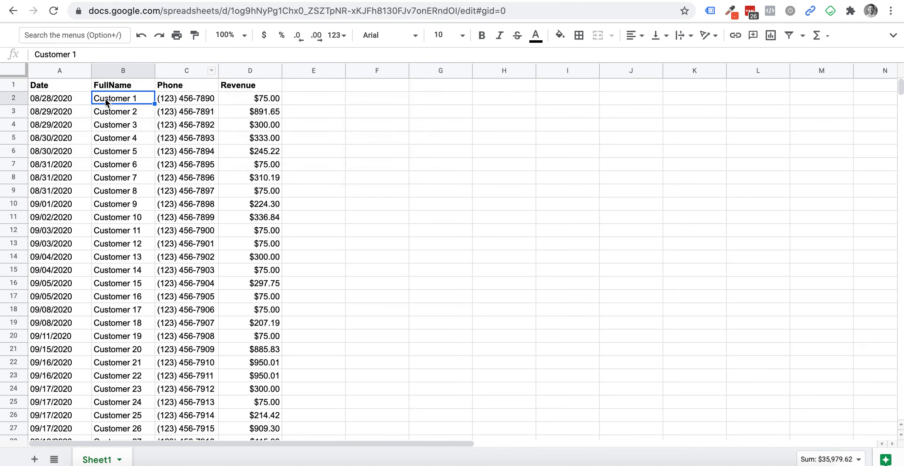
{"action": "left_click", "coordinate": [113, 70]}
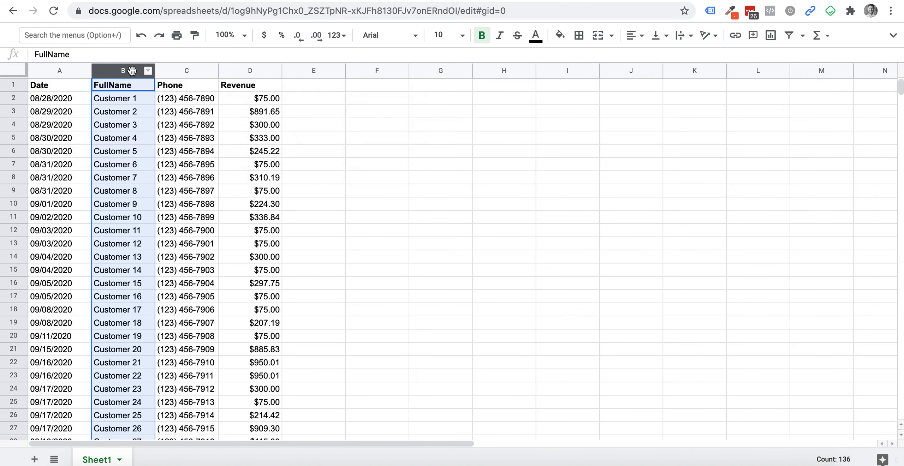
{"action": "left_click", "coordinate": [169, 65], "text": "shift"}
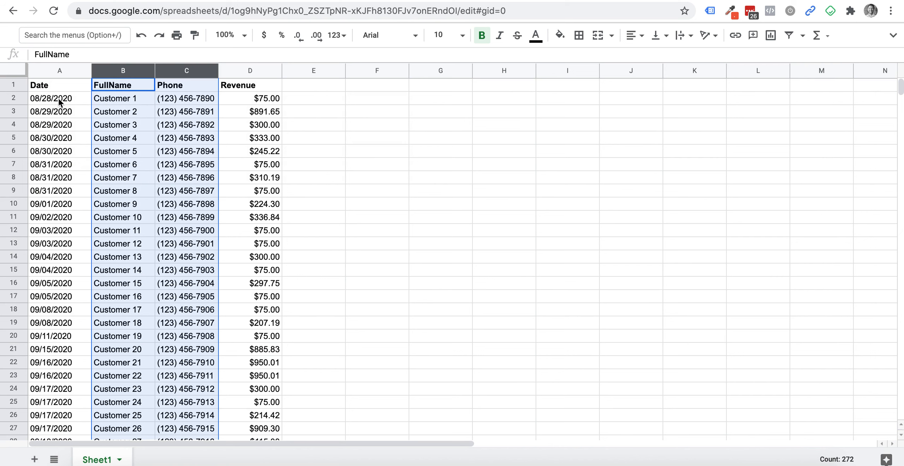
{"action": "left_click", "coordinate": [247, 71]}
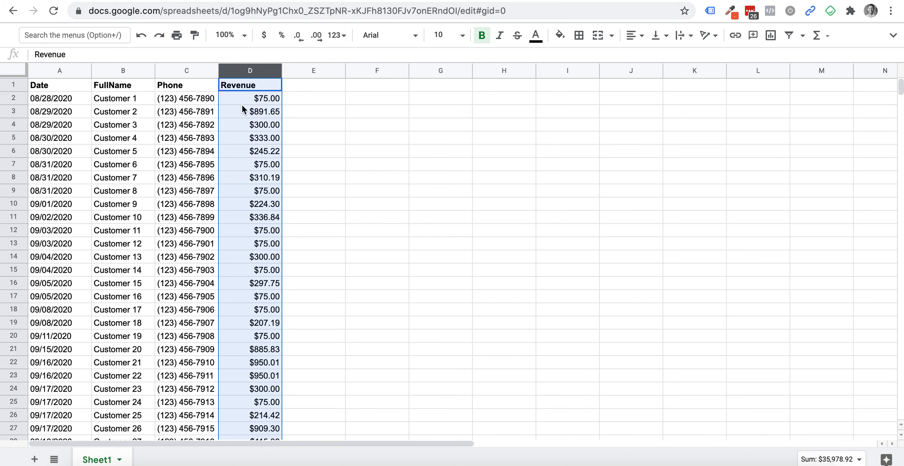
{"action": "left_click", "coordinate": [41, 70]}
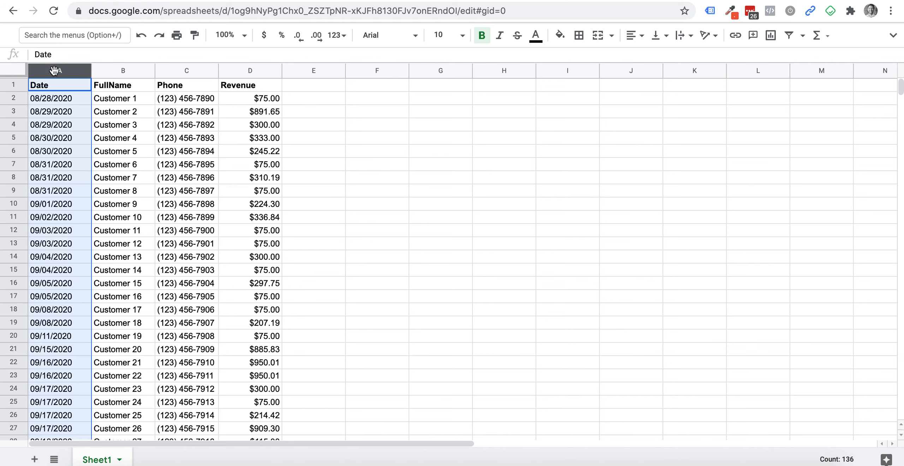
{"action": "left_click", "coordinate": [182, 71], "text": "shift"}
{"action": "left_click", "coordinate": [313, 97]}
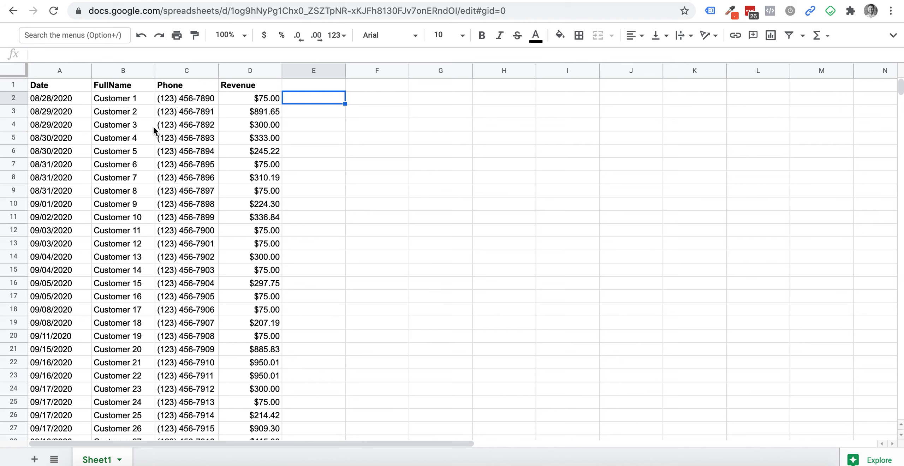
- Zoom the sheet view to 200%
{"action": "left_click", "coordinate": [289, 130]}
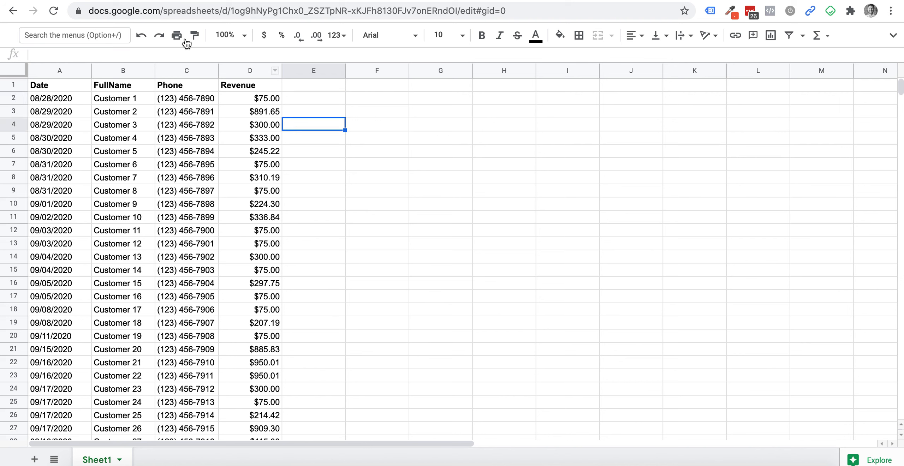
{"action": "left_click", "coordinate": [238, 35]}
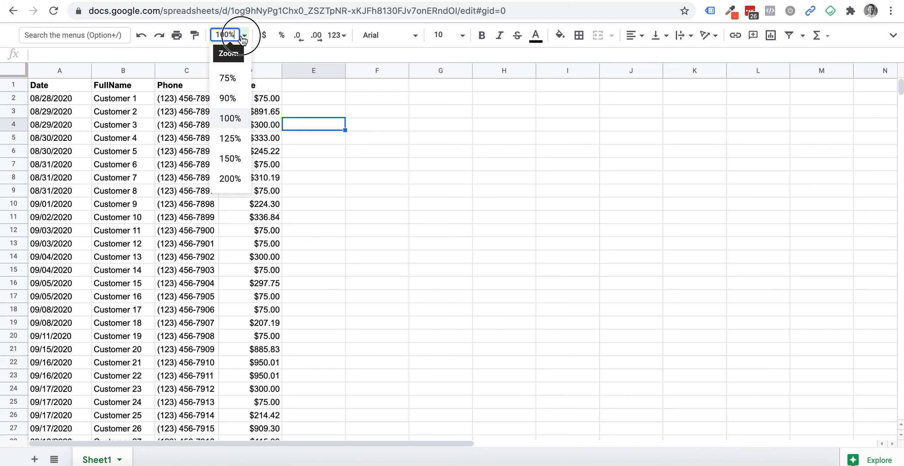
{"action": "left_click", "coordinate": [230, 179]}
- Scroll to the end of the data at row 136 and select cell D138
{"action": "left_click", "coordinate": [578, 125]}
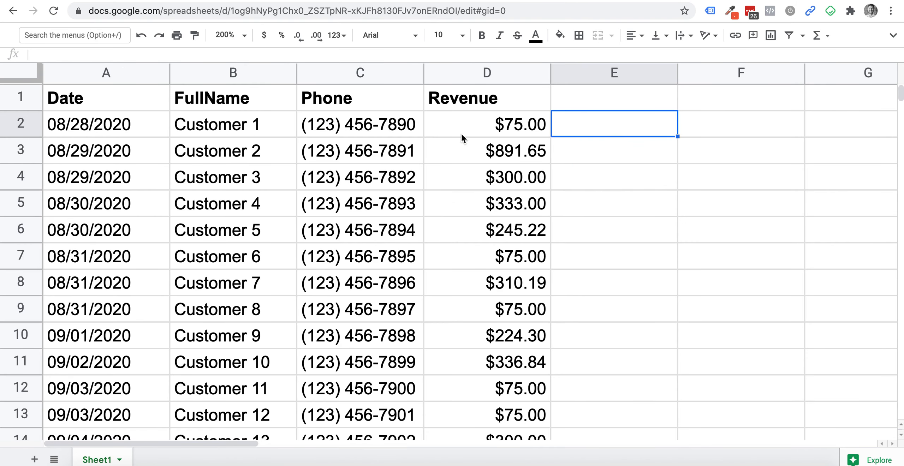
{"action": "left_click", "coordinate": [475, 125]}
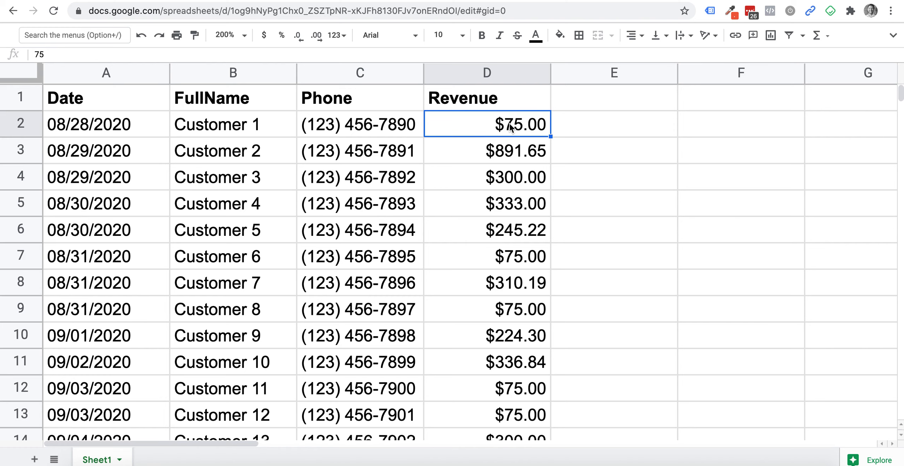
{"action": "scroll", "coordinate": [511, 127], "scroll_direction": "down", "scroll_amount": 20}
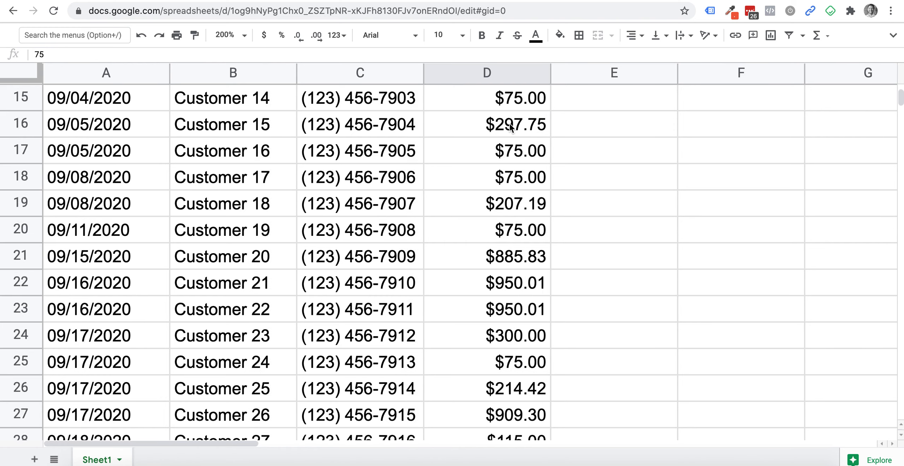
{"action": "scroll", "coordinate": [510, 127], "scroll_direction": "down", "scroll_amount": 20}
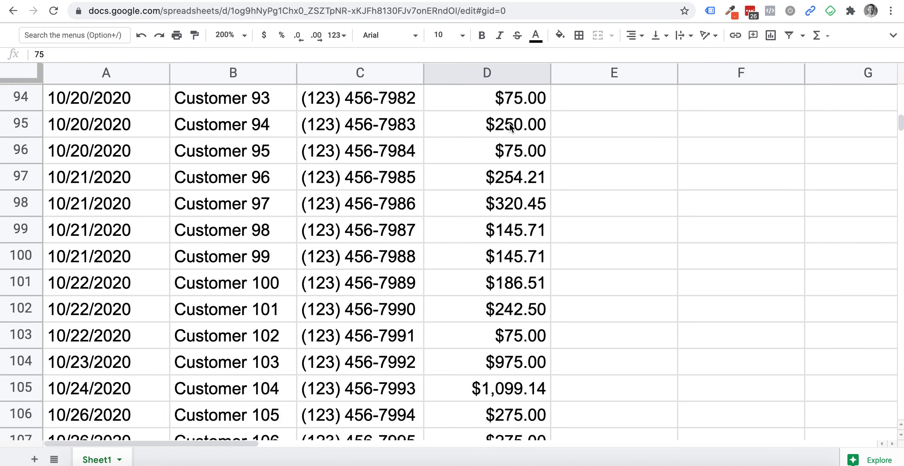
{"action": "scroll", "coordinate": [510, 127], "scroll_direction": "up", "scroll_amount": 2}
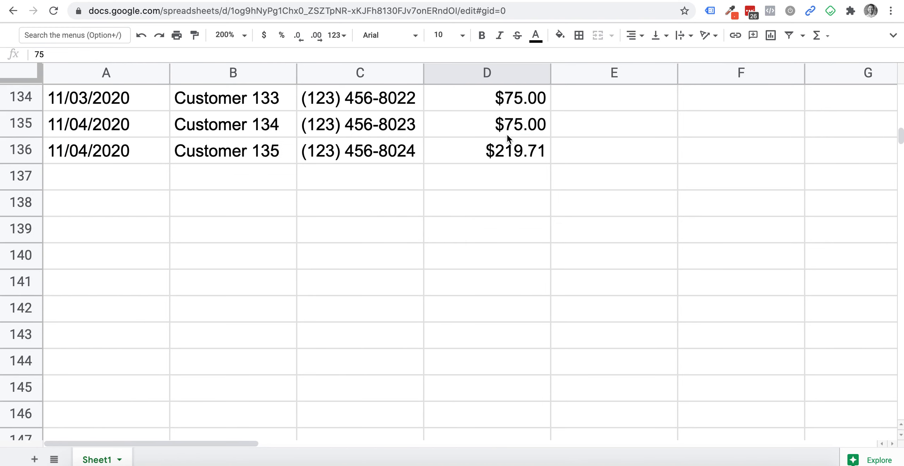
{"action": "left_click", "coordinate": [485, 211]}
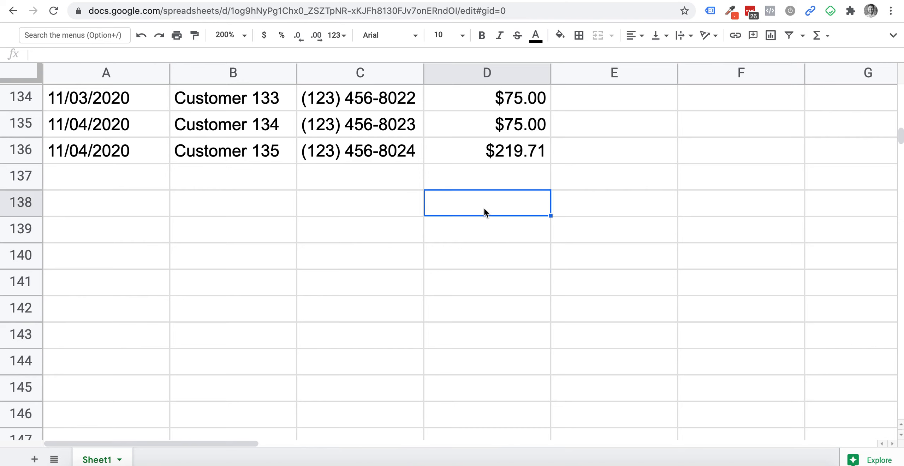
- Enter =SUM(D2:D136) in D138 from the autocomplete suggestion, giving a $35,979 total
{"action": "double_click", "coordinate": [484, 210]}
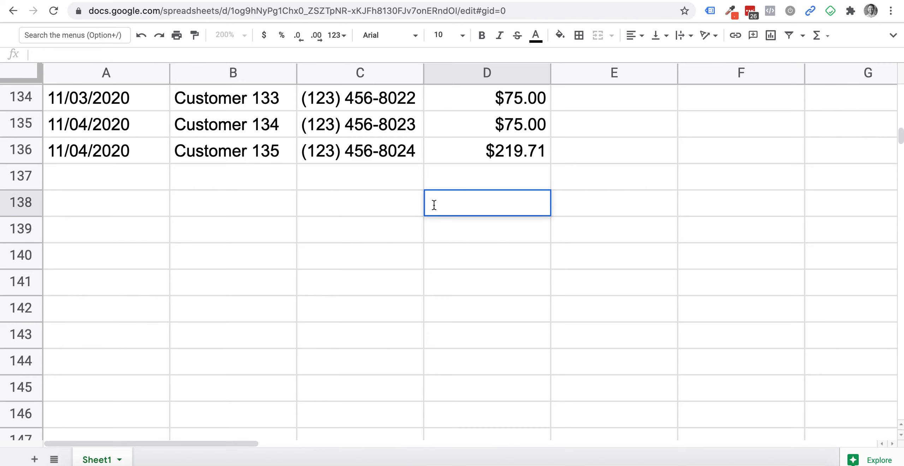
{"action": "left_click", "coordinate": [111, 55]}
{"action": "type", "text": "="}
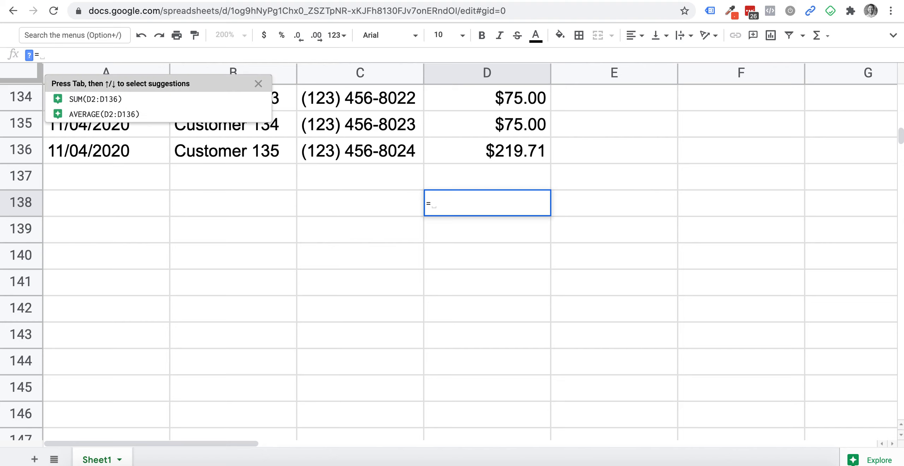
{"action": "type", "text": "sum"}
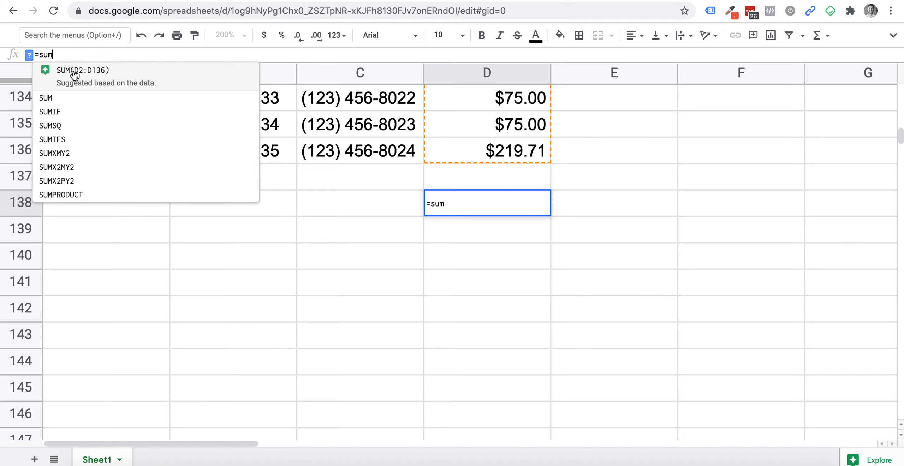
{"action": "left_click", "coordinate": [102, 71]}
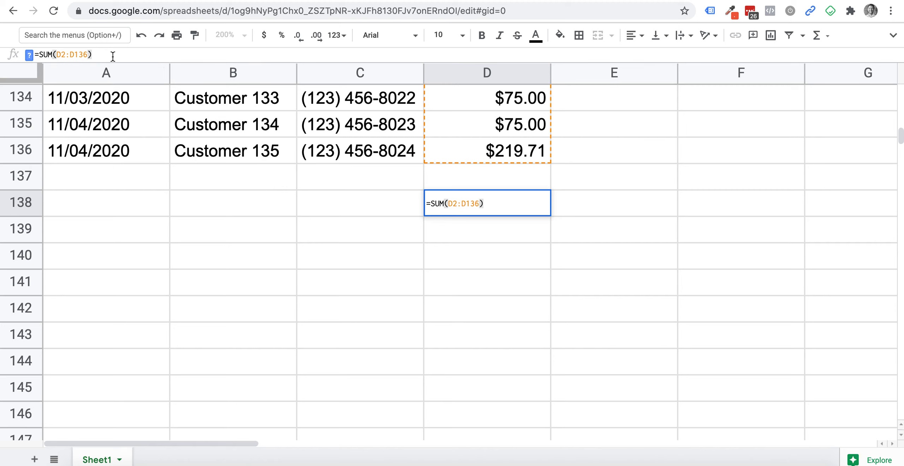
{"action": "key", "text": "Return"}
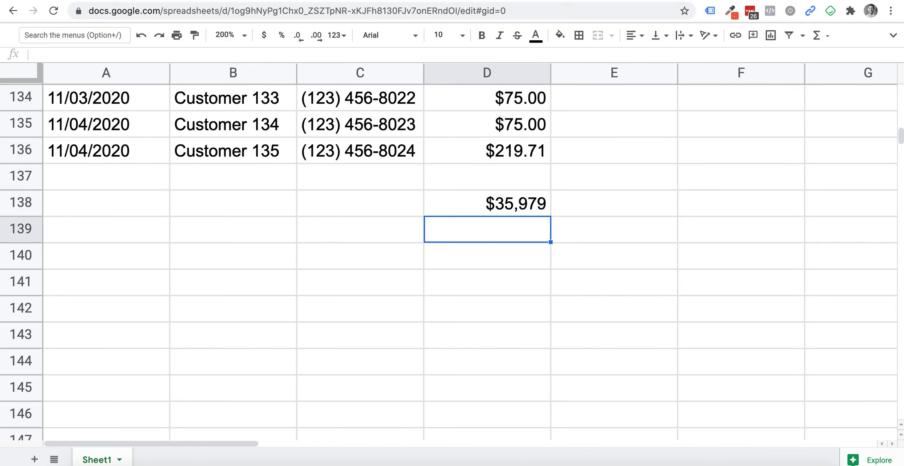
{"action": "left_click", "coordinate": [506, 207]}
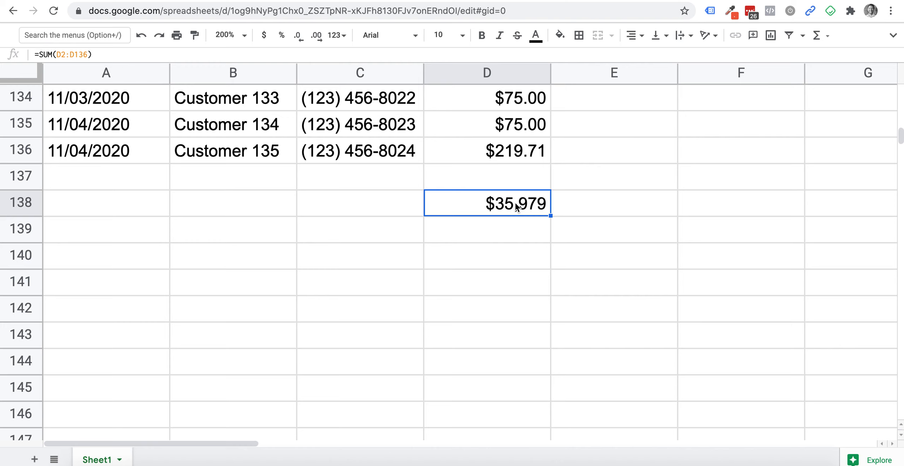
- Append /135 to D138's SUM formula so it shows the $267 average revenue
{"action": "double_click", "coordinate": [517, 206]}
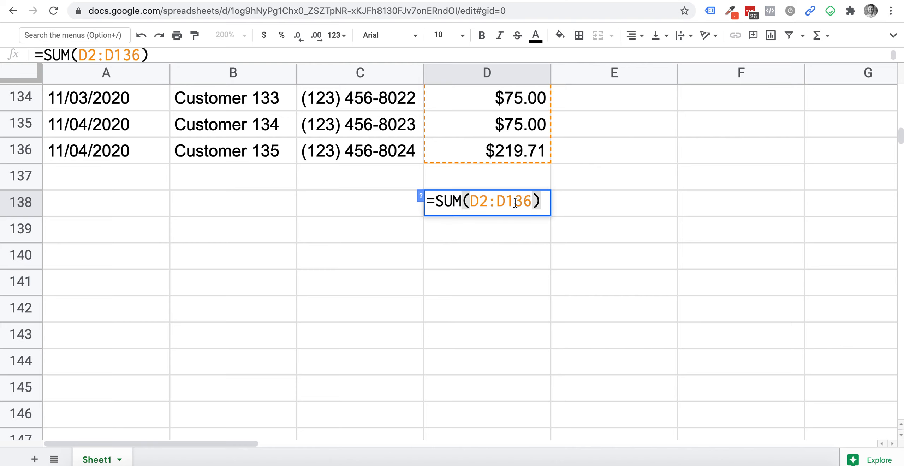
{"action": "key", "text": "Return"}
{"action": "left_click", "coordinate": [520, 208]}
{"action": "left_click", "coordinate": [109, 50]}
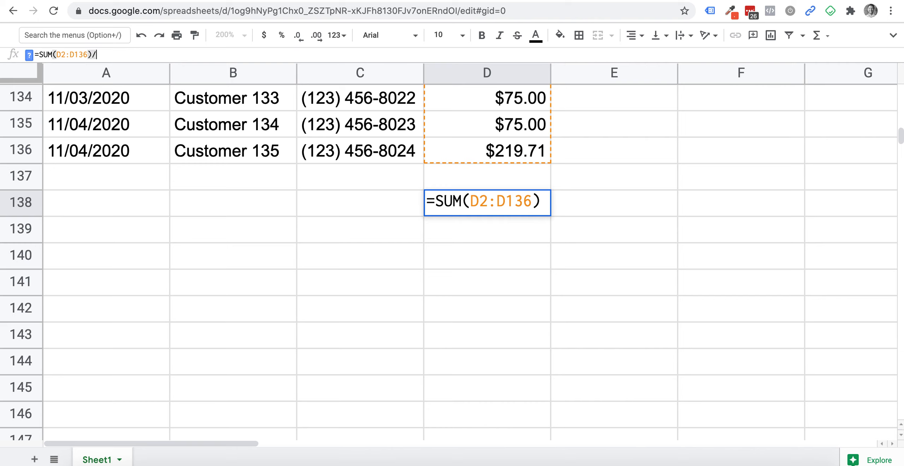
{"action": "type", "text": "/"}
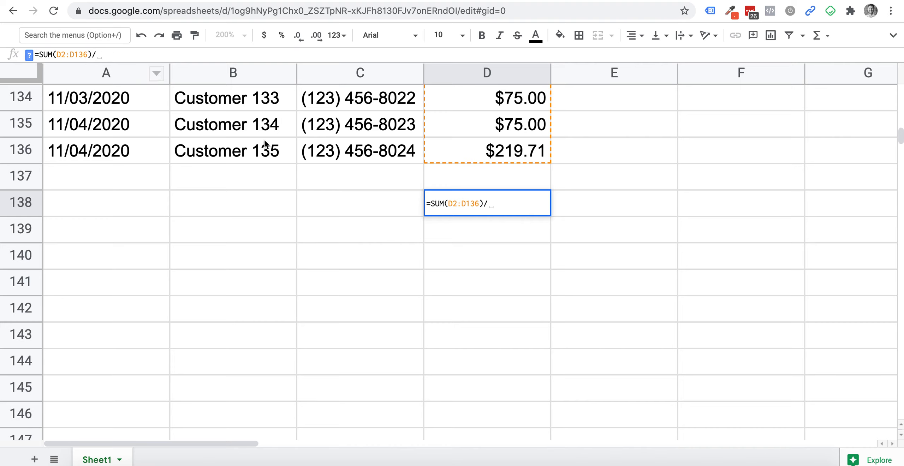
{"action": "type", "text": "135"}
{"action": "key", "text": "Return"}
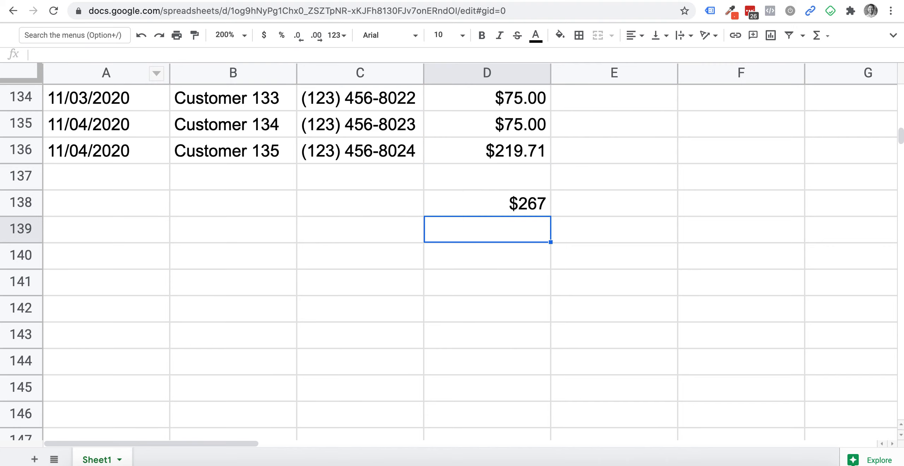
{"action": "left_click", "coordinate": [493, 203]}
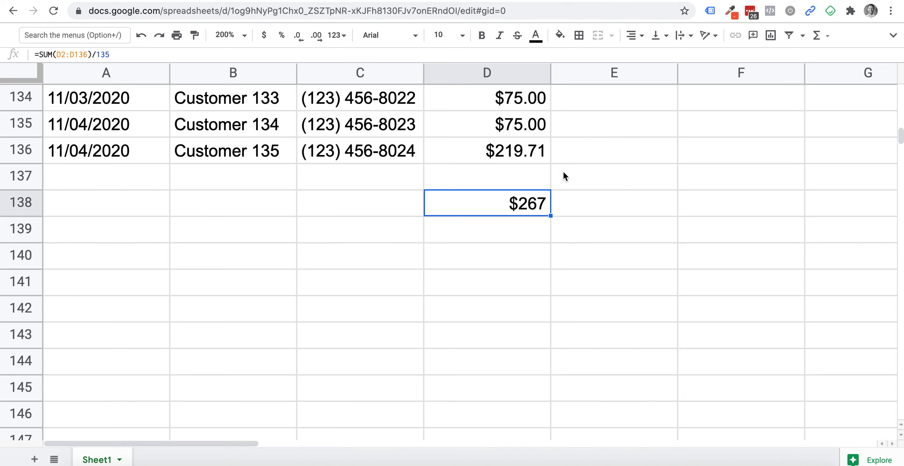
{"action": "scroll", "coordinate": [566, 155], "scroll_direction": "up", "scroll_amount": 5}
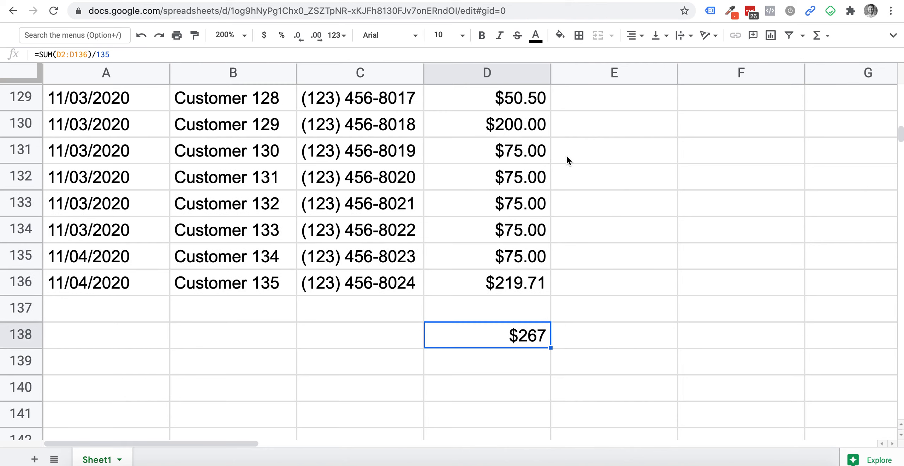
{"action": "left_click", "coordinate": [521, 173]}
{"action": "scroll", "coordinate": [521, 191], "scroll_direction": "up", "scroll_amount": 5}
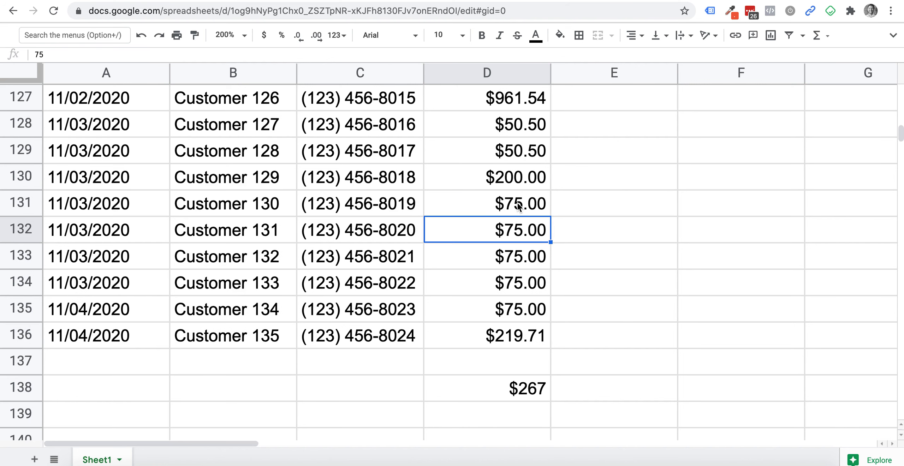
{"action": "left_click", "coordinate": [513, 181]}
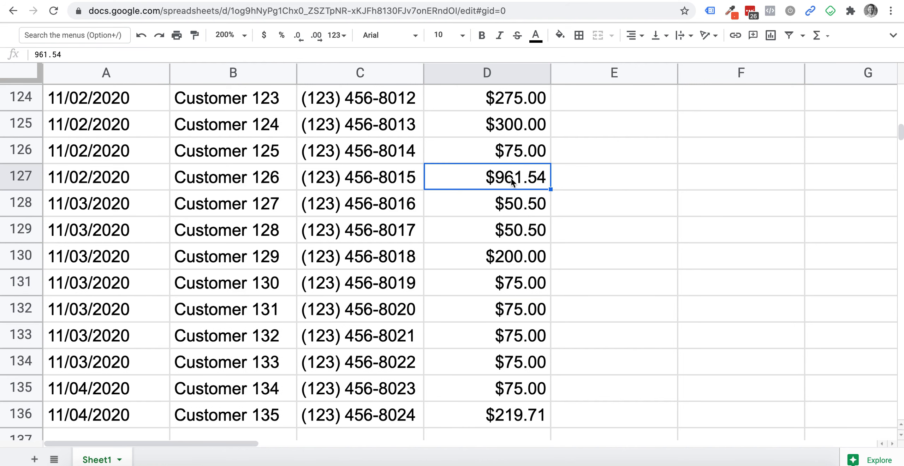
{"action": "scroll", "coordinate": [514, 181], "scroll_direction": "up", "scroll_amount": 6}
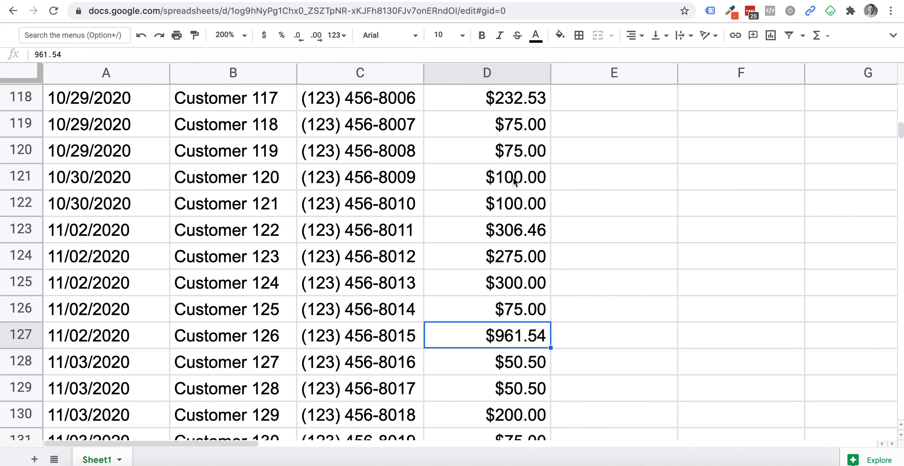
{"action": "scroll", "coordinate": [510, 105], "scroll_direction": "down", "scroll_amount": 13}
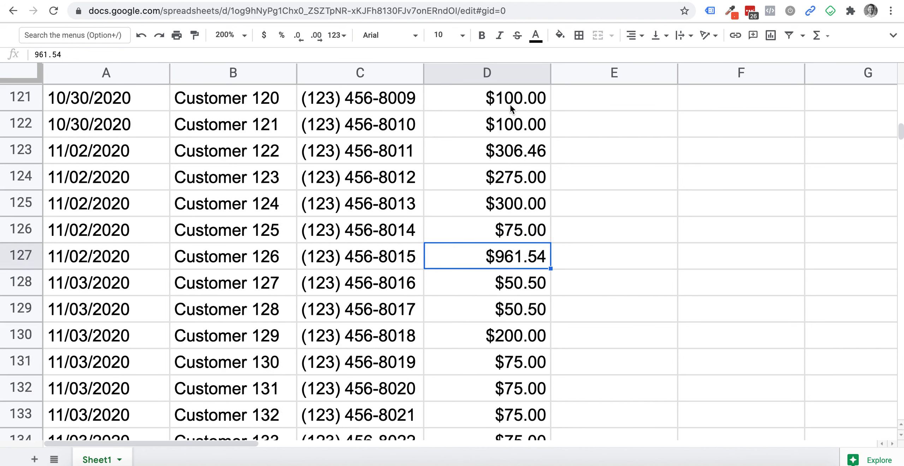
{"action": "left_click", "coordinate": [507, 274]}
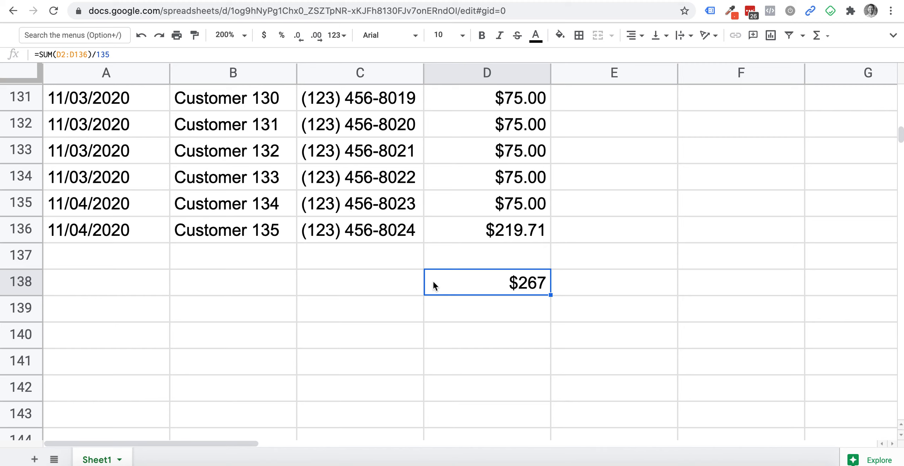
{"action": "left_click", "coordinate": [562, 286]}
{"action": "left_click", "coordinate": [542, 284]}
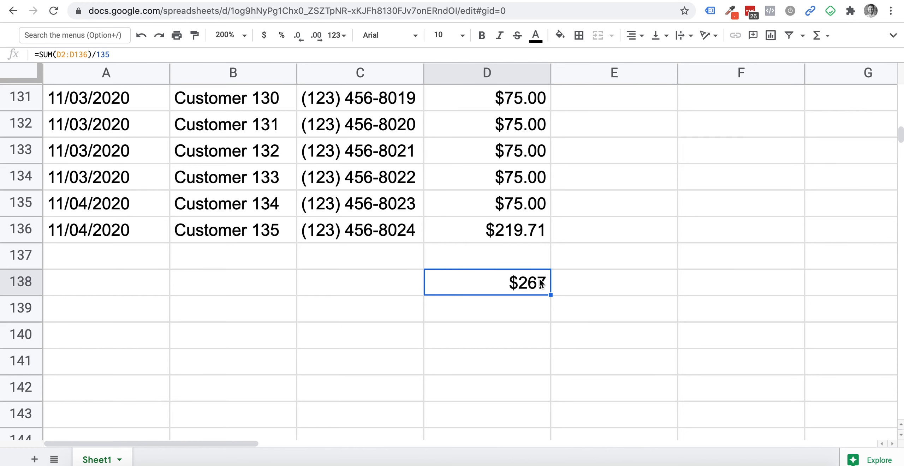